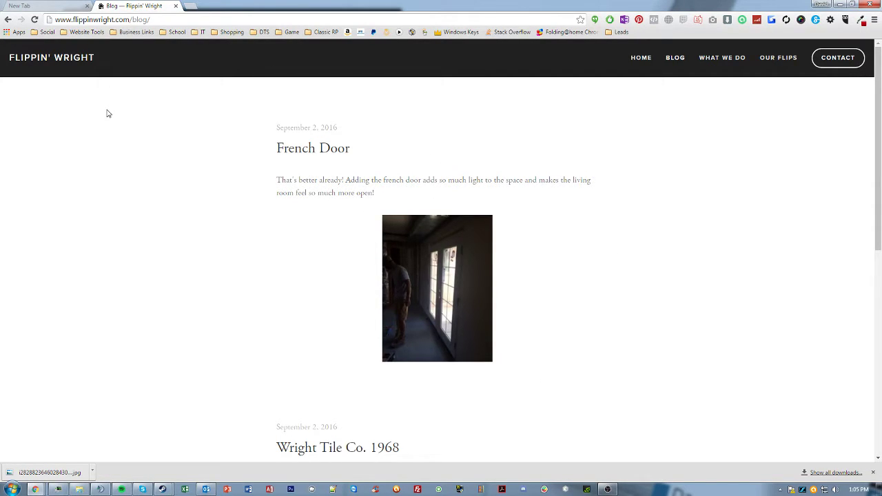
left_click(45, 6)
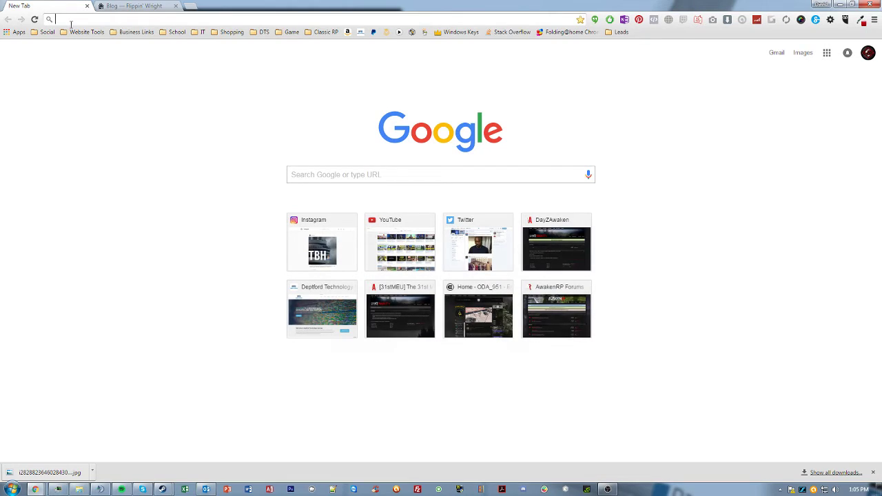
type("s")
key("Down")
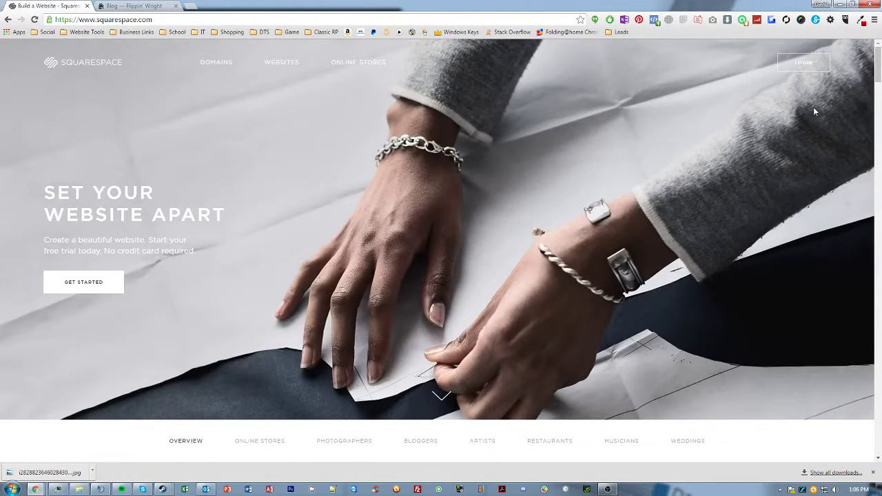
left_click(801, 63)
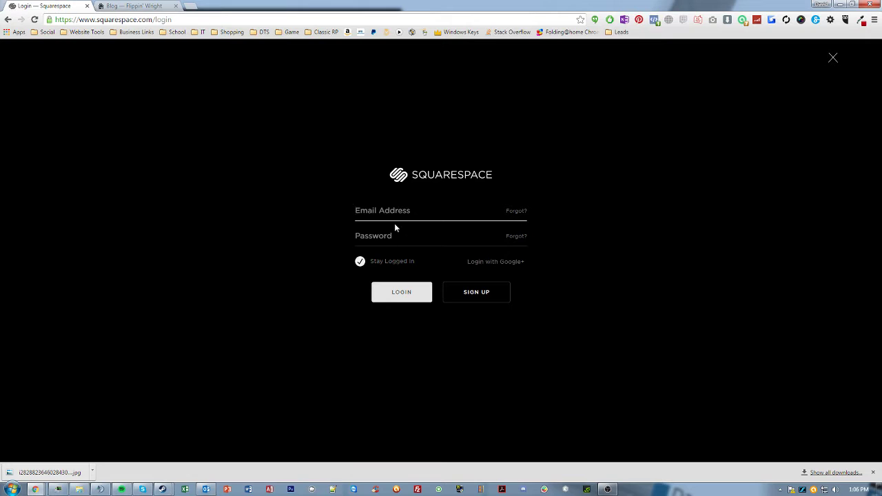
- Log in with the site owner's email address and account password
key("Tab")
type("******")
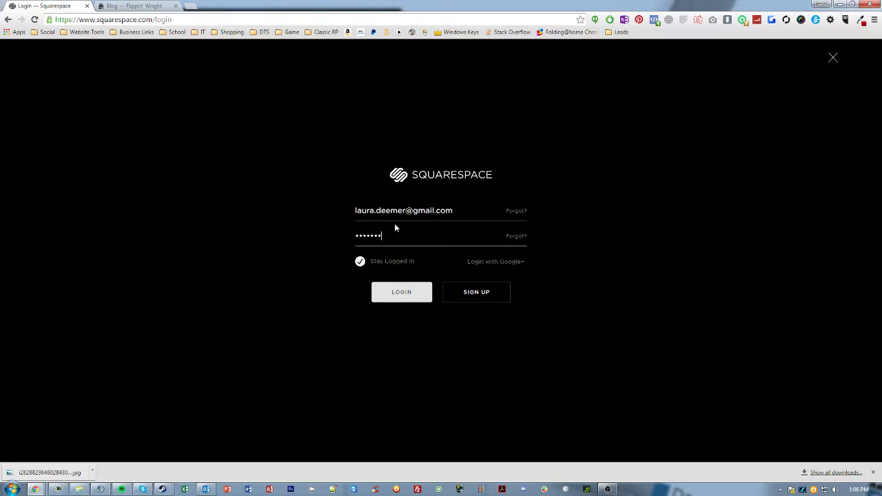
type("****")
left_click(396, 291)
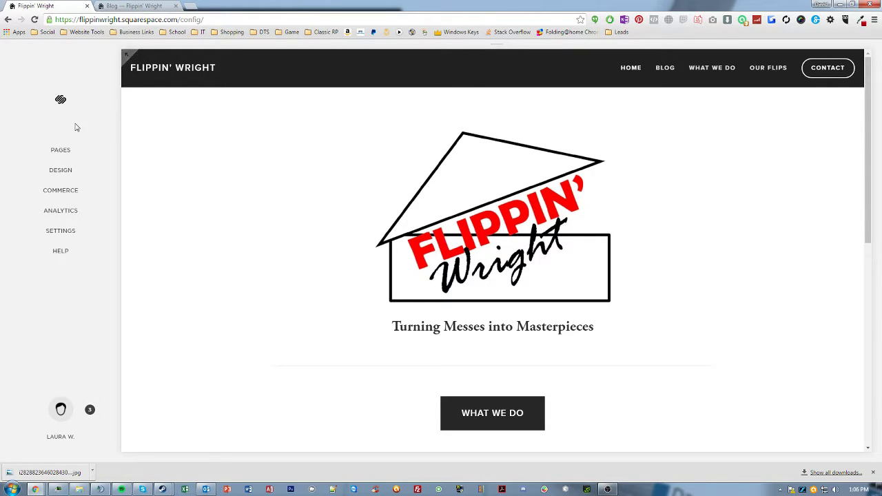
- Open Pages and select Blog to list its French Door and Wright Tile Co. 1968 posts
left_click(59, 151)
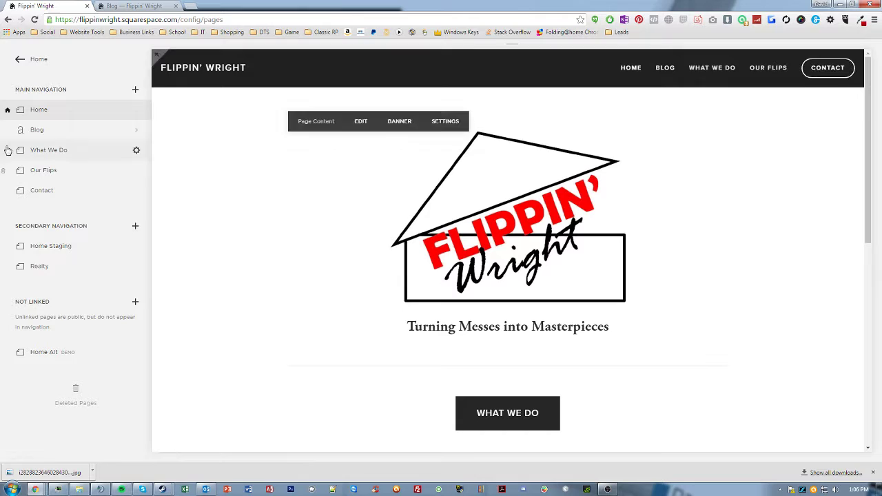
left_click(39, 130)
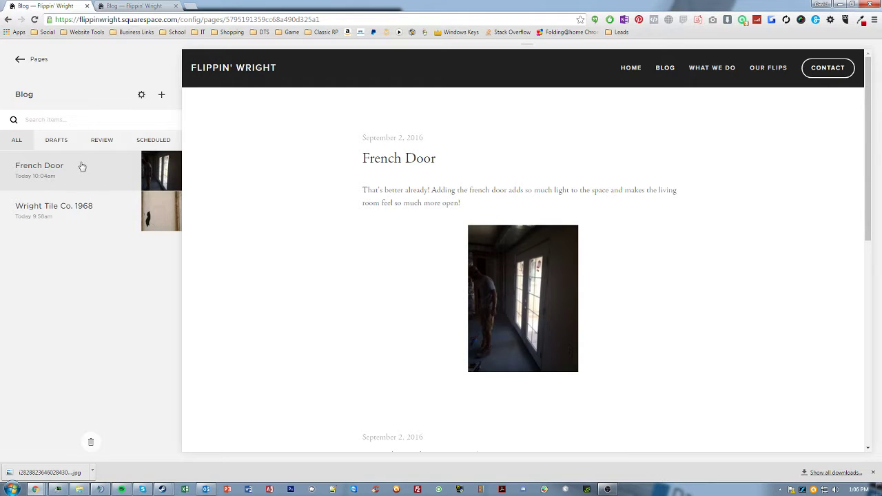
- Create a new blog post titled 'Making way for a new door'
left_click(162, 95)
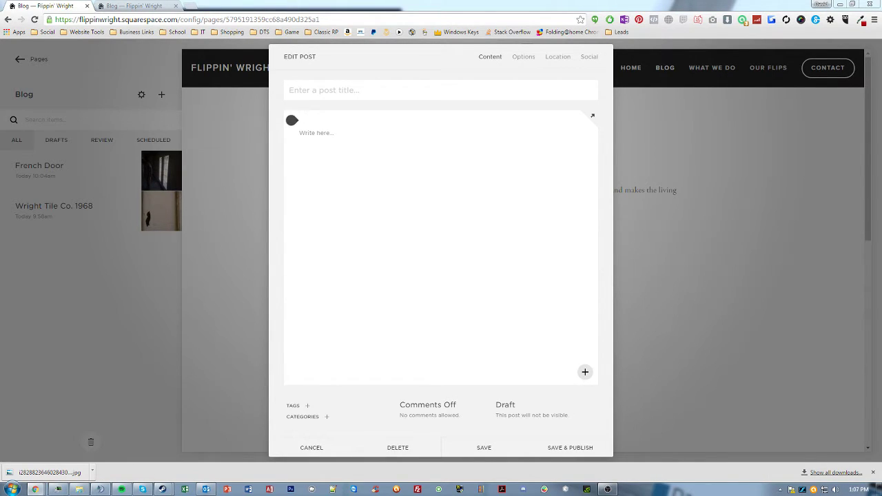
left_click(337, 95)
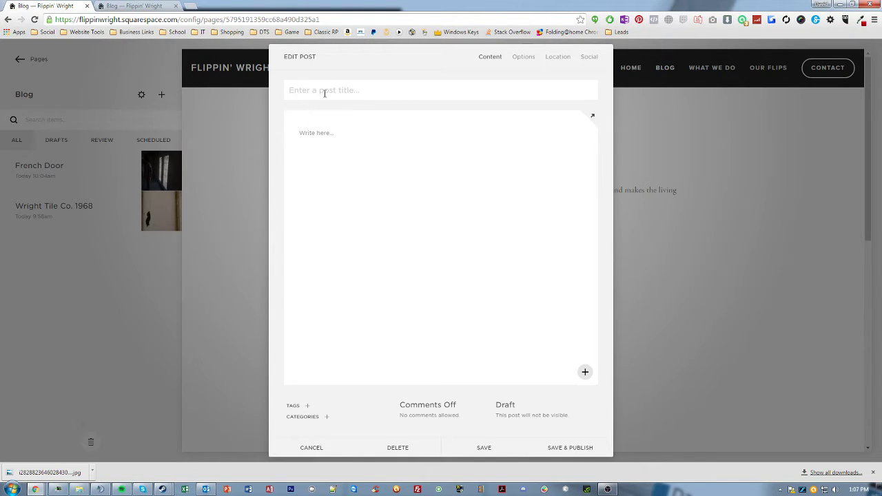
type("Making way for a new door")
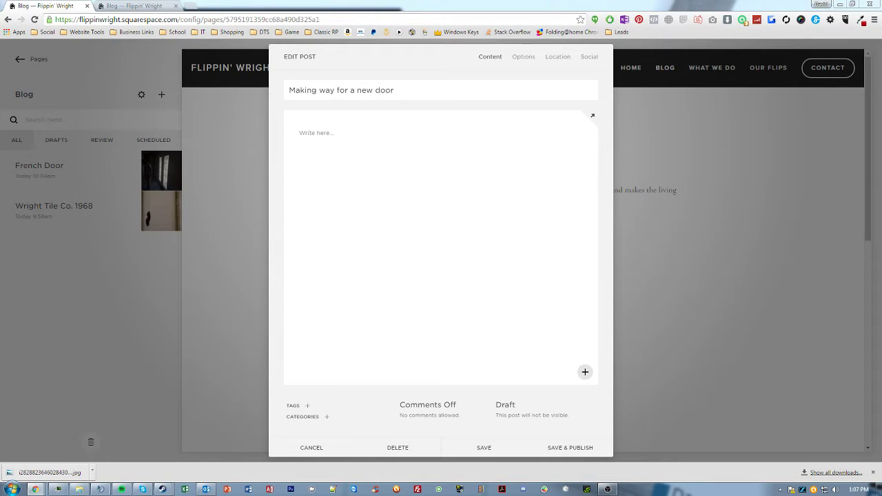
- Paste the French door opening paragraph as non-italic text, followed by an empty line
left_click(317, 135)
type("As I mentioned before, the biggest challenge we are facing with this house is that every room is compartmentalized and the floor plan is lacking a good flow. In an effort to open things up, we cut a giant hole in the living room wall and are adding a french door that will go out to the patio.")
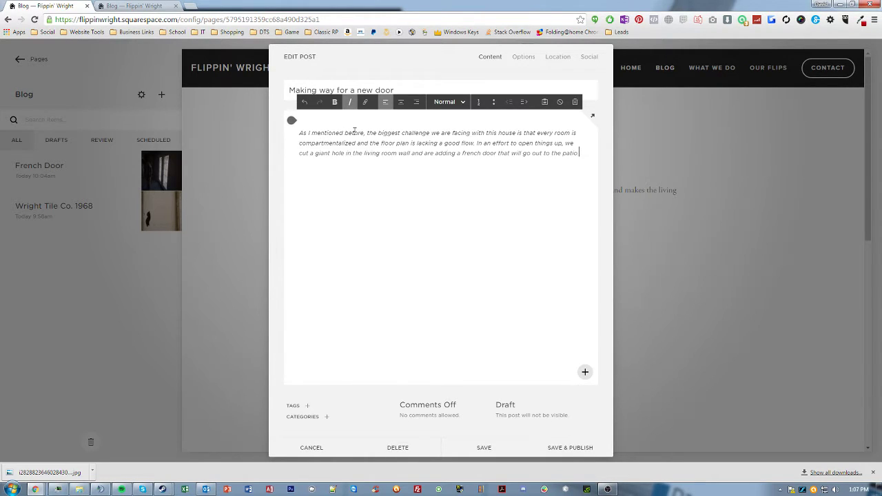
key("ctrl+a")
left_click(351, 103)
left_click(380, 152)
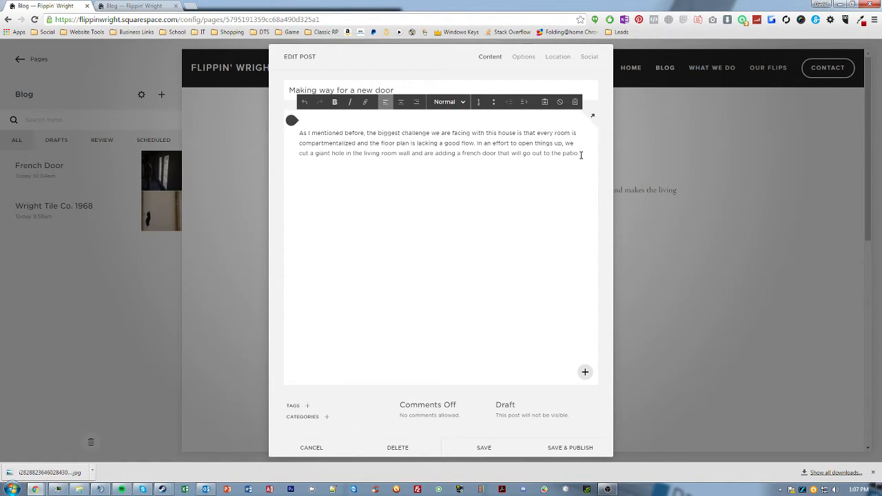
key("Return")
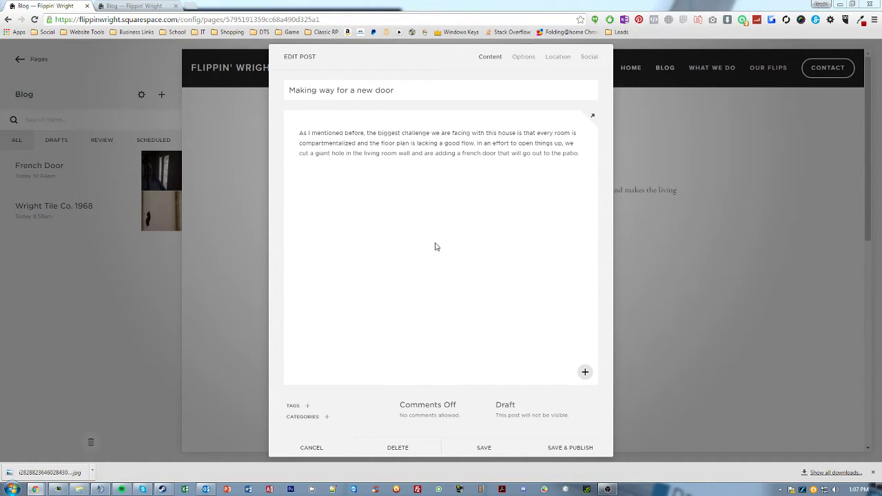
left_click(435, 163)
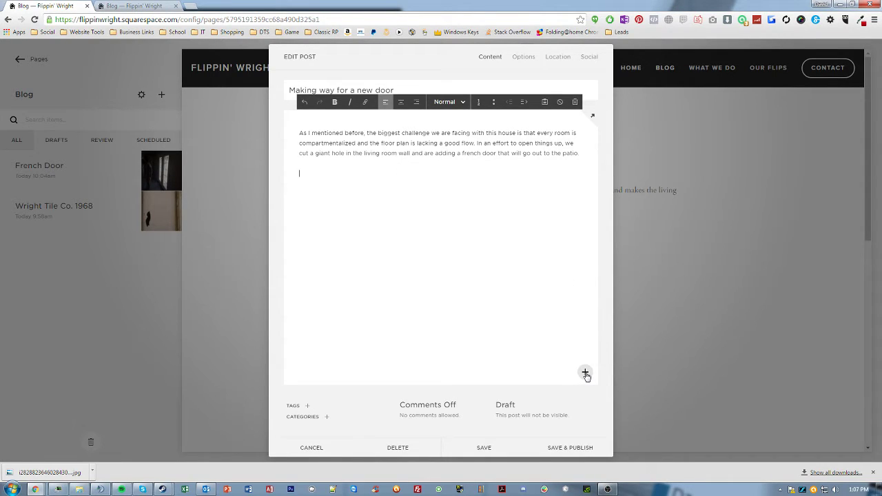
- Insert an Image block on the empty line below the paragraph
left_click(585, 373)
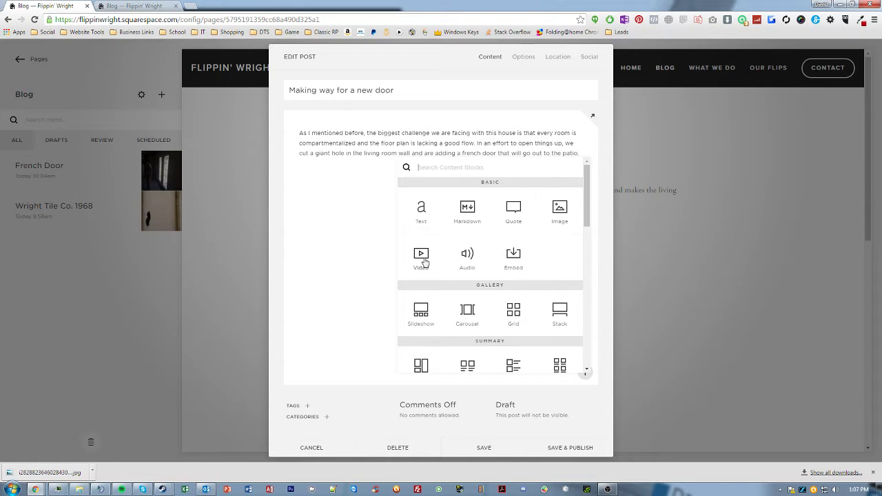
scroll(514, 262, "down", 2)
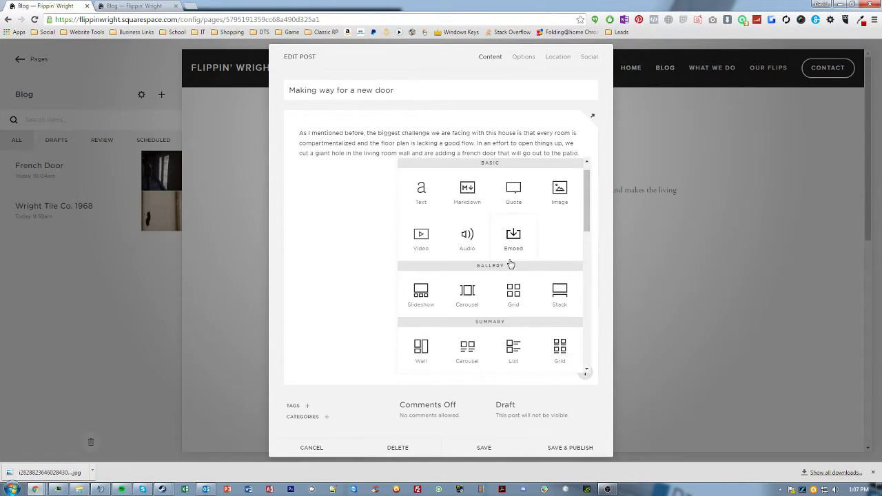
scroll(422, 273, "down", 2)
scroll(423, 269, "down", 1)
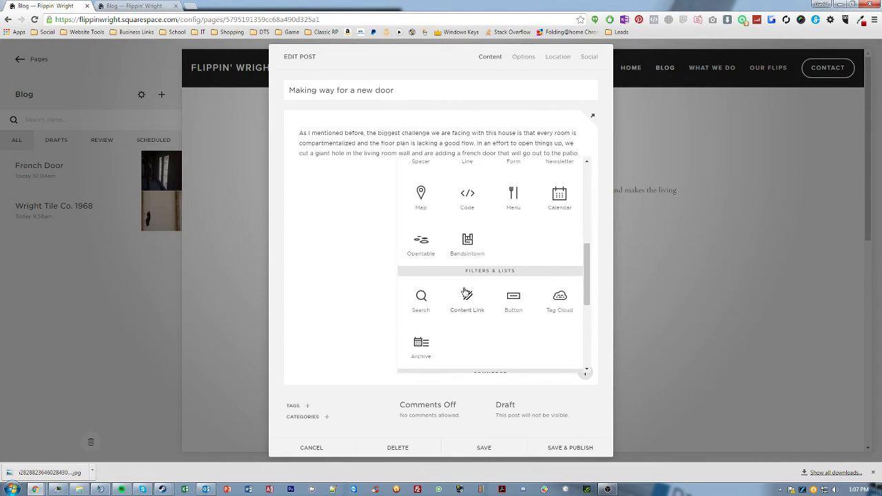
scroll(468, 244, "up", 1)
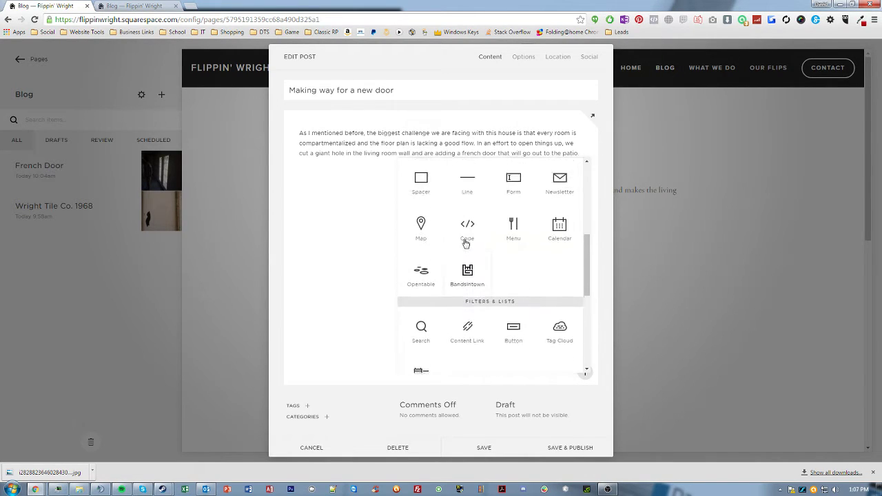
scroll(468, 243, "up", 3)
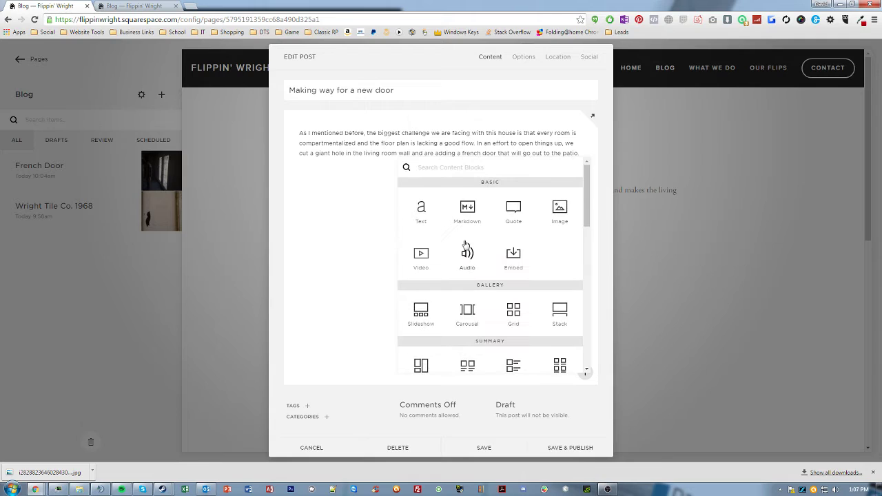
left_click(560, 211)
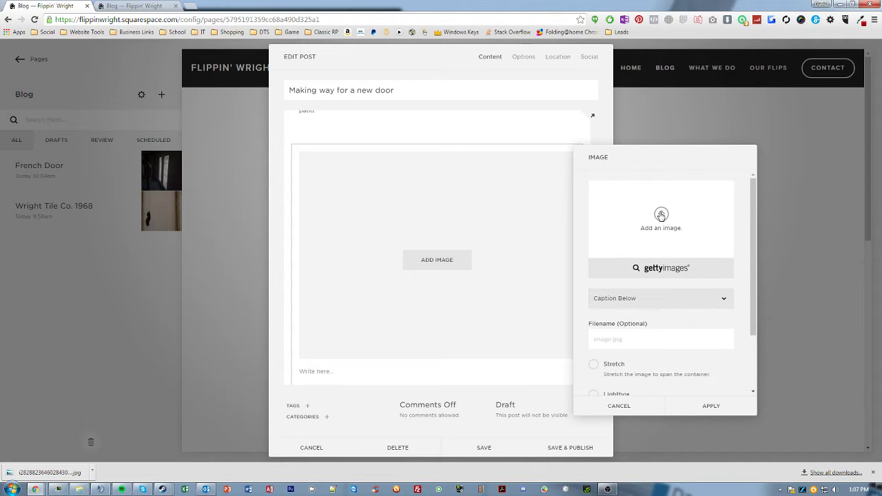
- Upload the door photo from Downloads into the image block
left_click(661, 216)
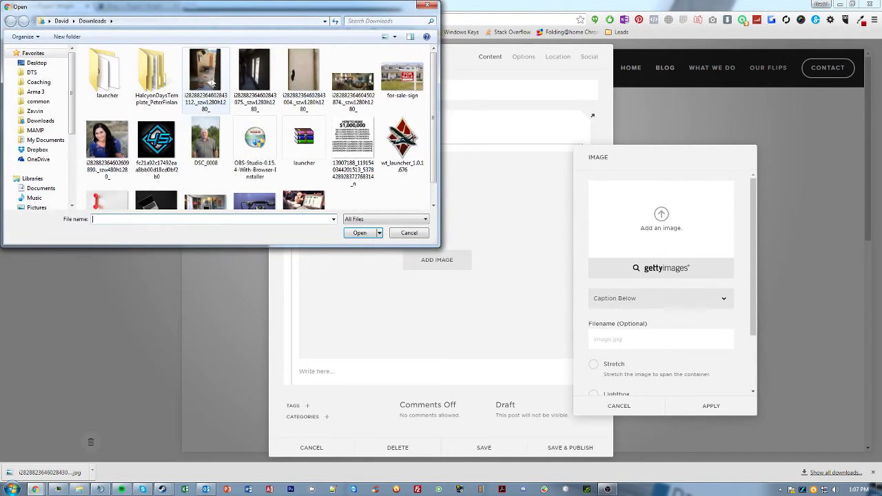
left_click(205, 61)
left_click(355, 233)
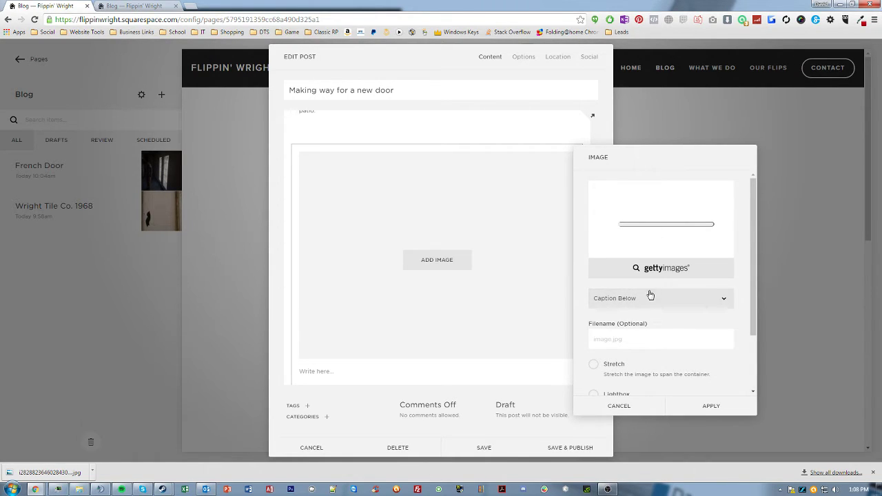
scroll(649, 301, "down", 1)
scroll(649, 301, "down", 1)
scroll(649, 300, "up", 2)
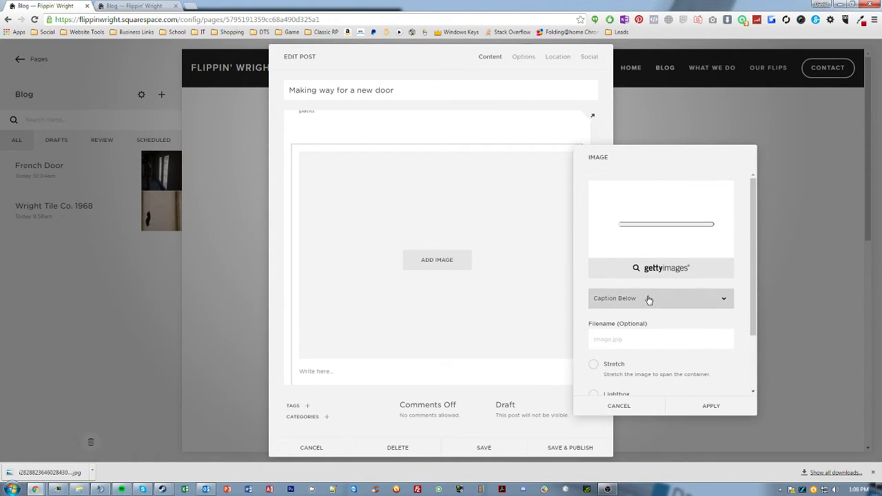
left_click(618, 407)
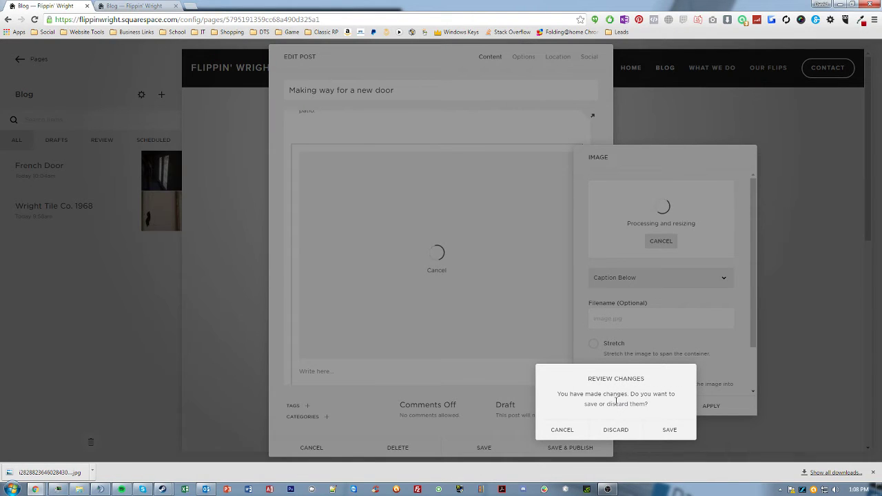
left_click(564, 431)
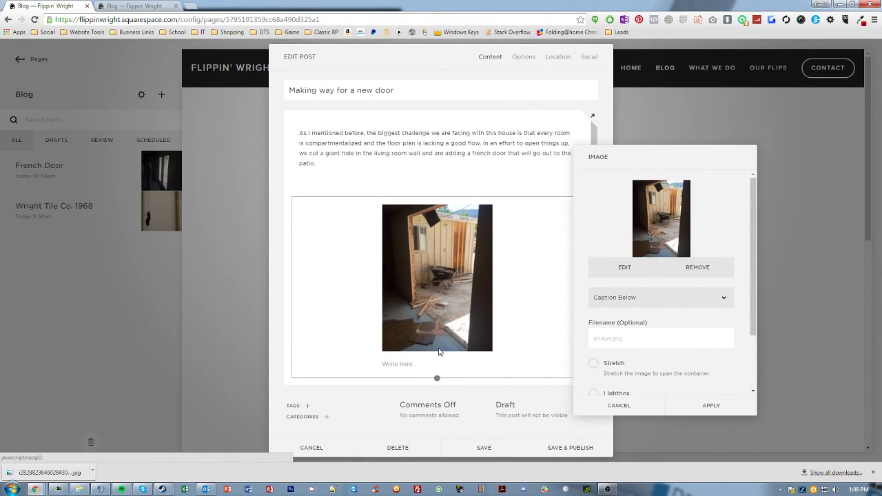
- Set the image to Do Not Display Caption with Lightbox (Dark Overlay), and apply
left_click(634, 303)
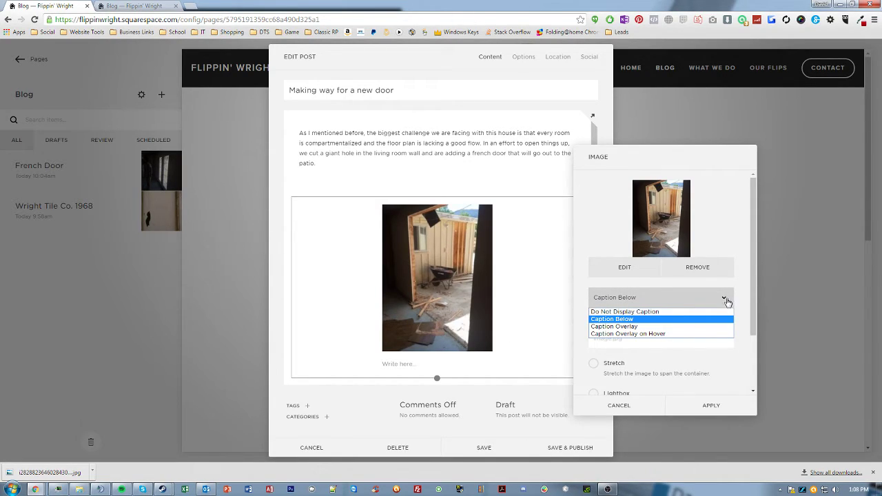
left_click(620, 314)
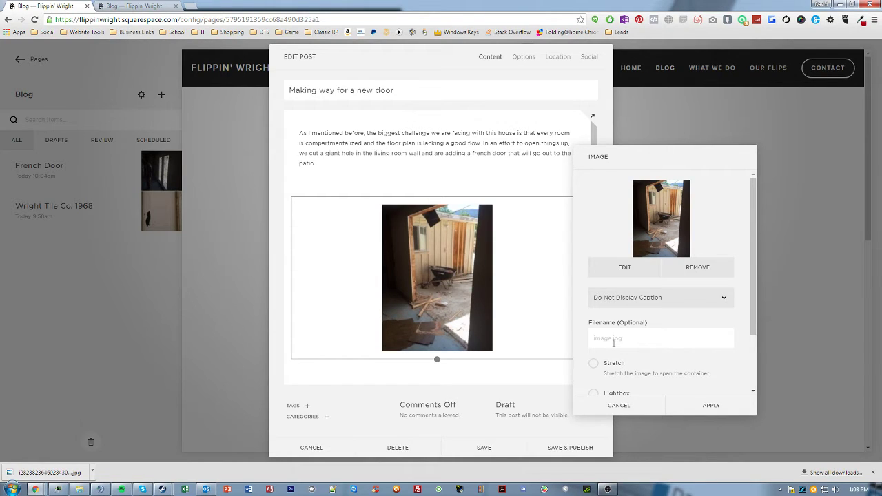
scroll(614, 342, "down", 1)
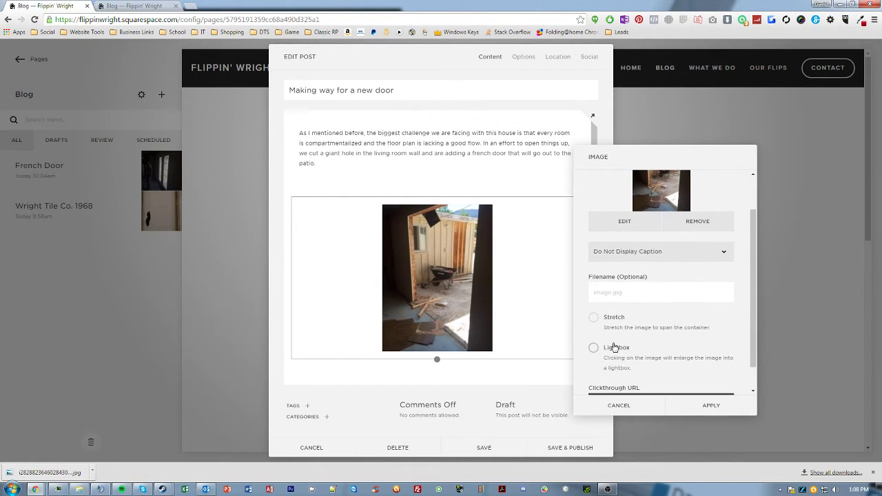
scroll(615, 347, "down", 1)
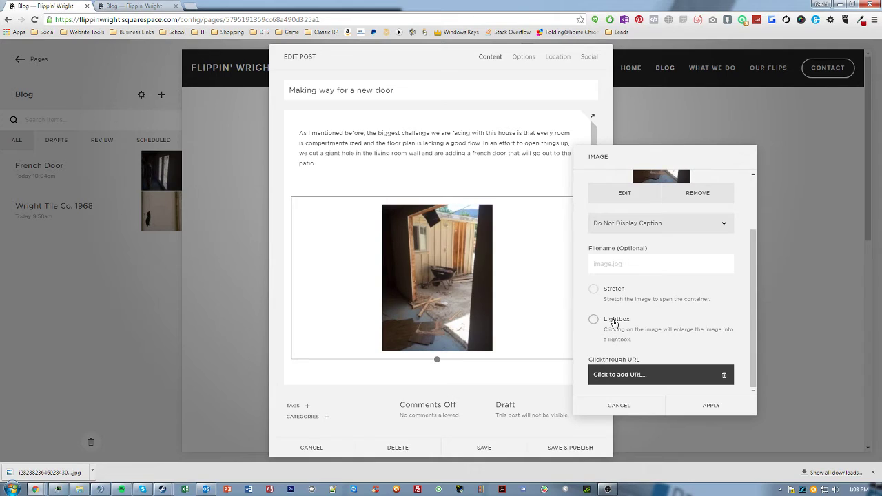
left_click(614, 322)
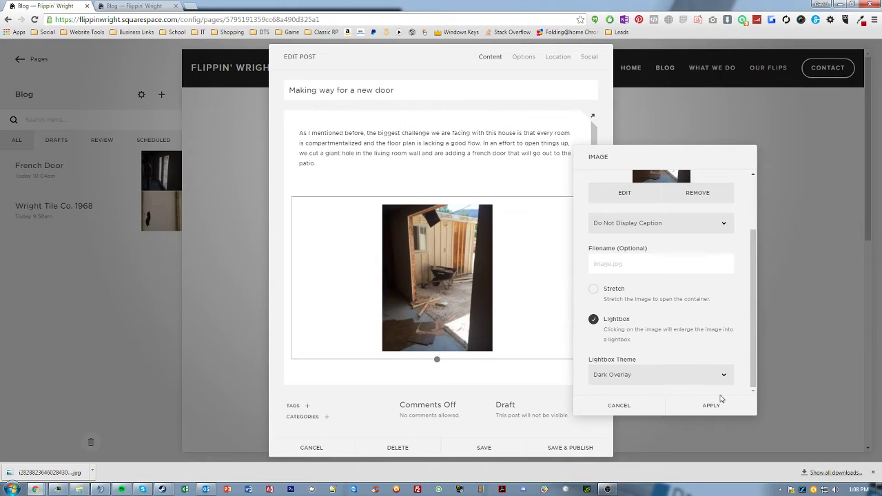
left_click(710, 406)
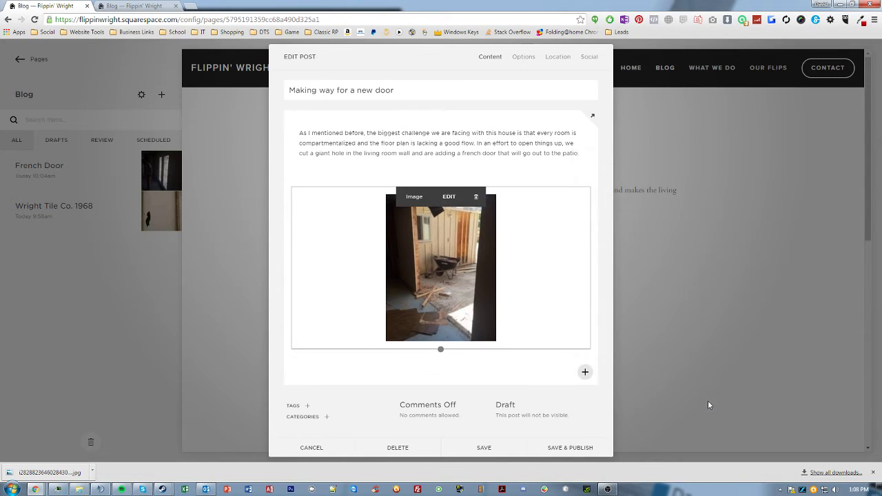
- Set the post's comments to Comments Off and Save & Publish it
left_click(371, 150)
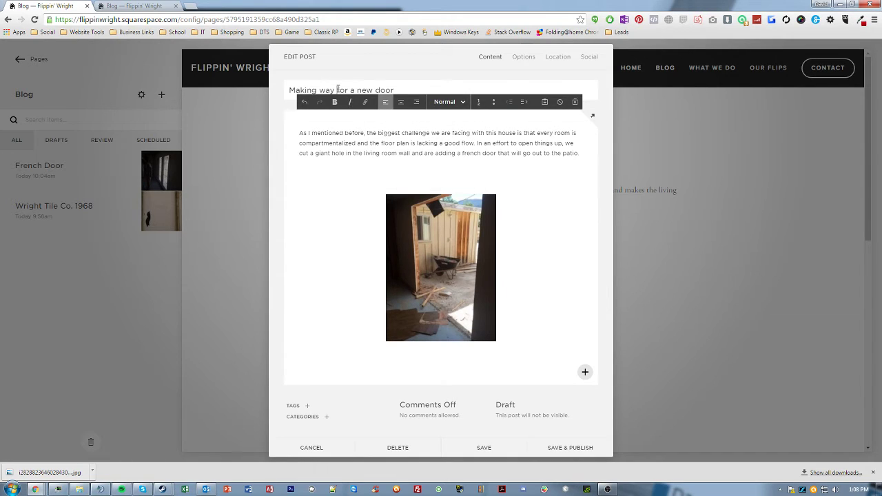
left_click(338, 91)
left_click(343, 143)
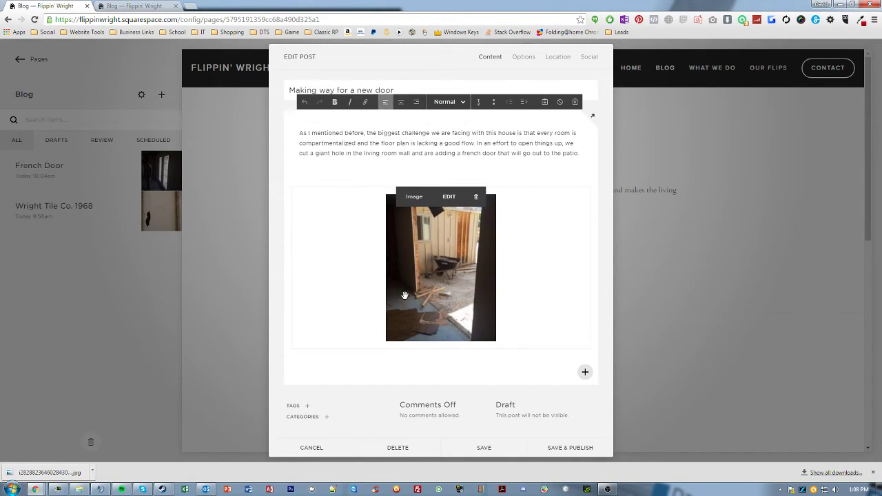
left_click(436, 415)
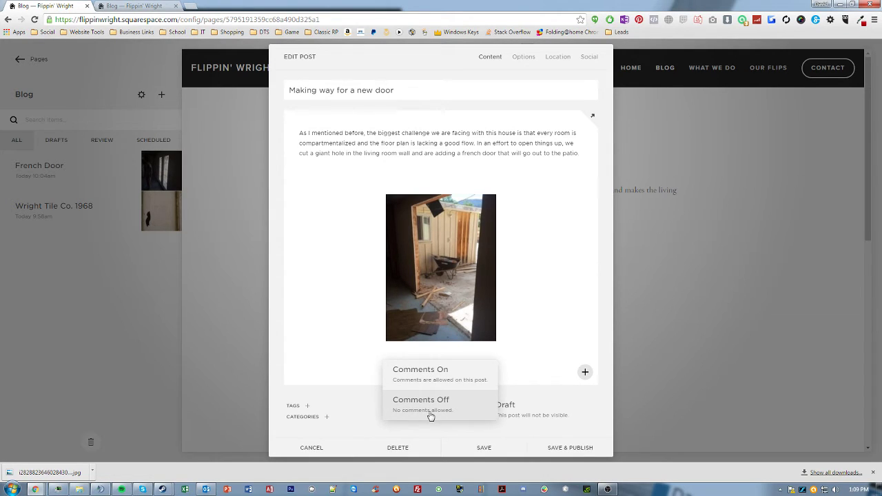
left_click(430, 404)
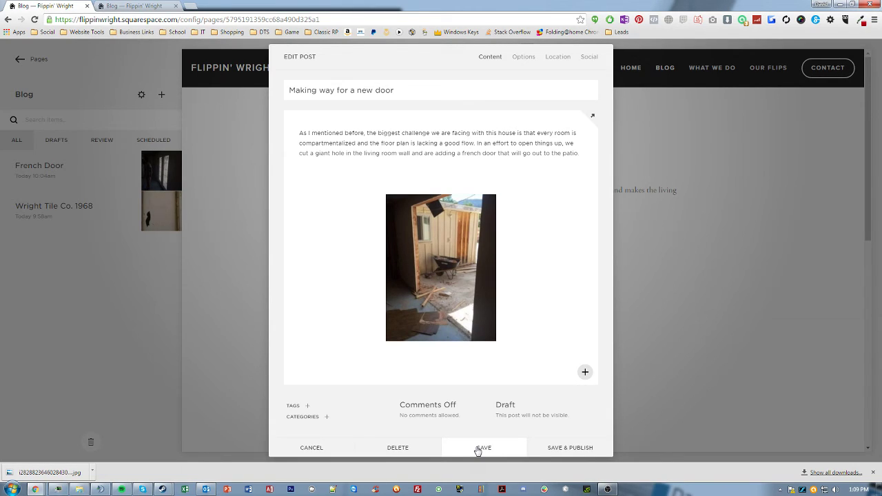
left_click(561, 449)
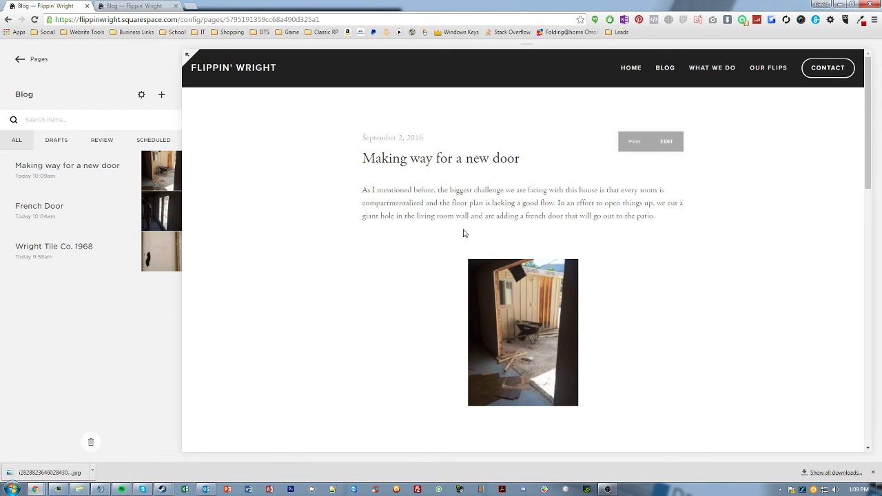
- Reload the live Flippin' Wright blog tab to check for the new post
left_click(125, 6)
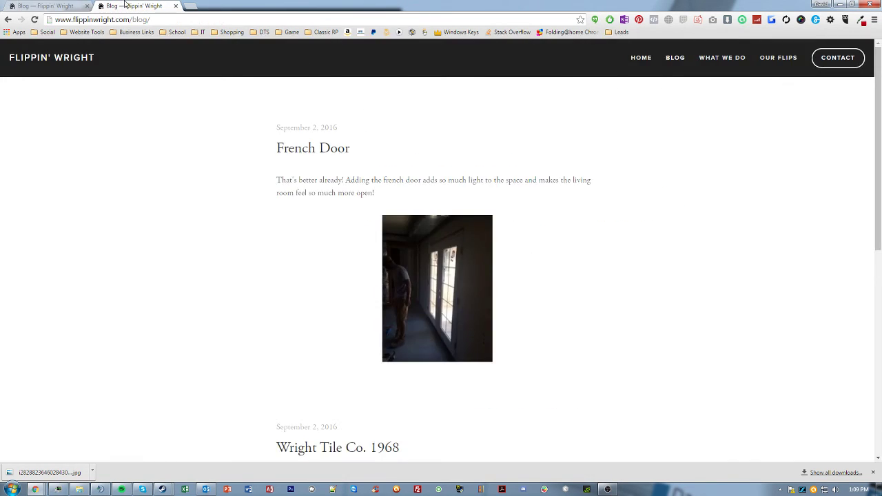
left_click(34, 20)
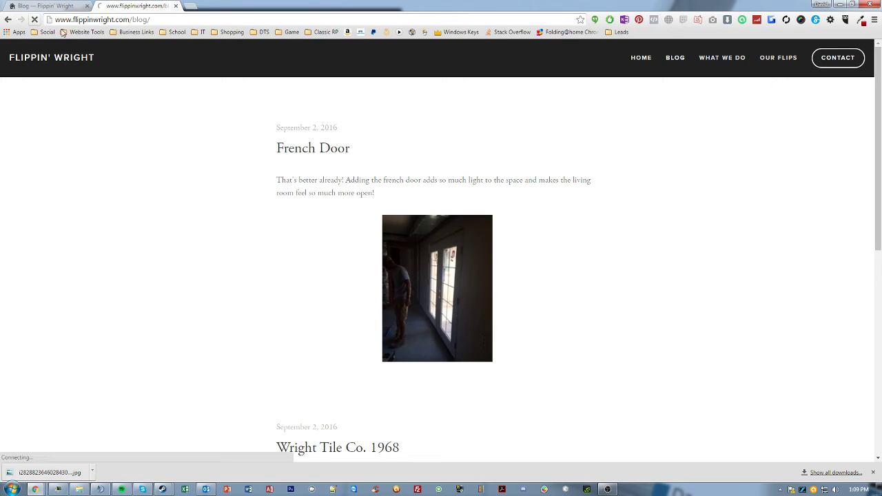